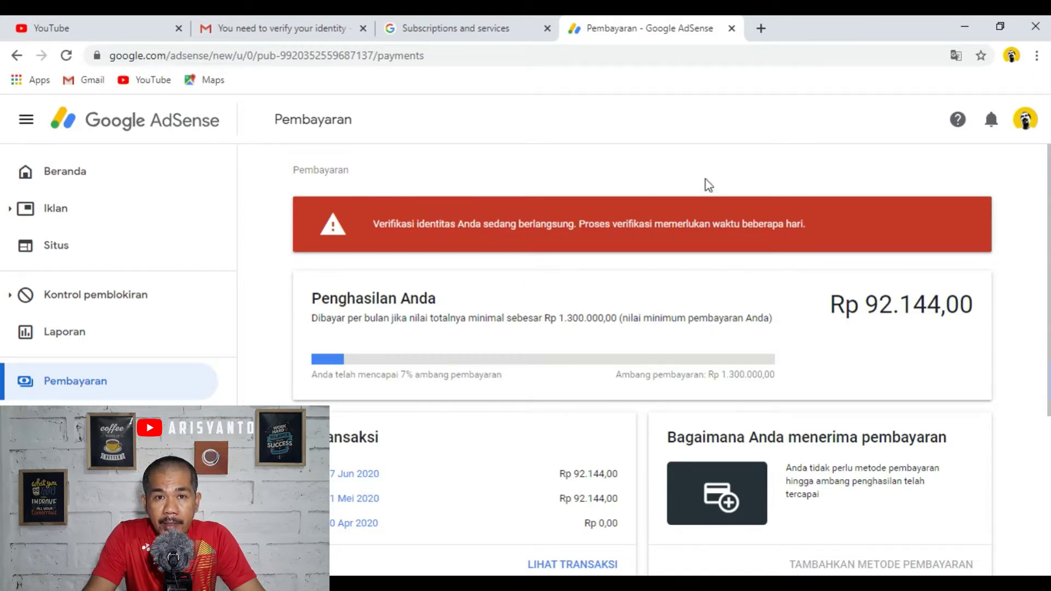
- Scroll the Gmail inbox to the Google AdSense identity verification successful email
{"action": "scroll", "coordinate": [706, 183], "scroll_direction": "down", "scroll_amount": 3}
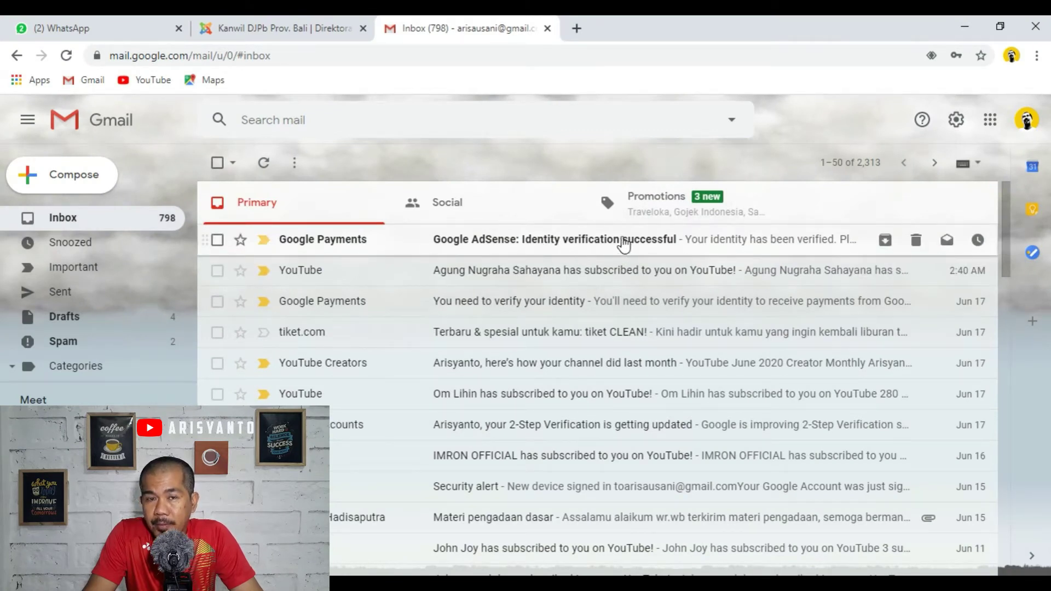
- Open and read the 'Identity verification successful' email from Google AdSense
{"action": "left_click", "coordinate": [589, 241]}
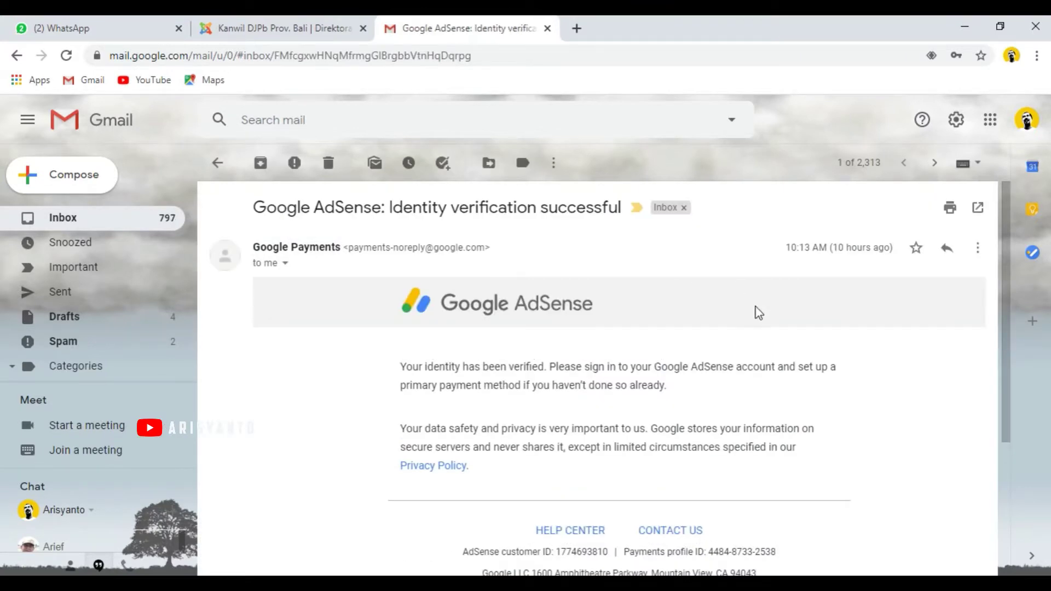
{"action": "scroll", "coordinate": [757, 309], "scroll_direction": "down", "scroll_amount": 2}
{"action": "scroll", "coordinate": [698, 287], "scroll_direction": "up", "scroll_amount": 2}
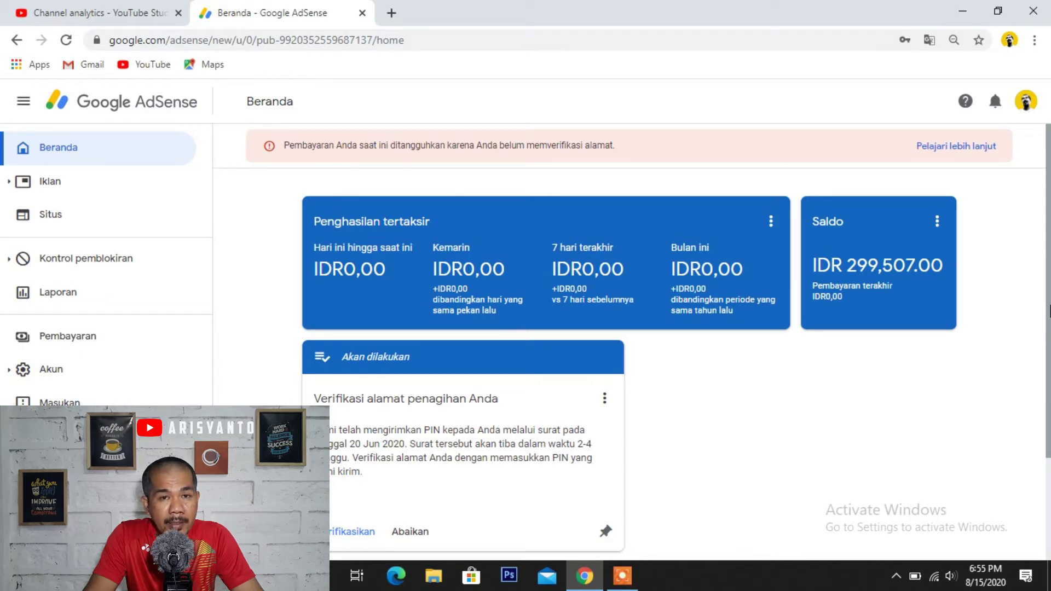
- Go to the AdSense Pembayaran page and scroll to the 'Bagaimana Anda menerima pembayaran' card
{"action": "scroll", "coordinate": [1050, 311], "scroll_direction": "down", "scroll_amount": 3}
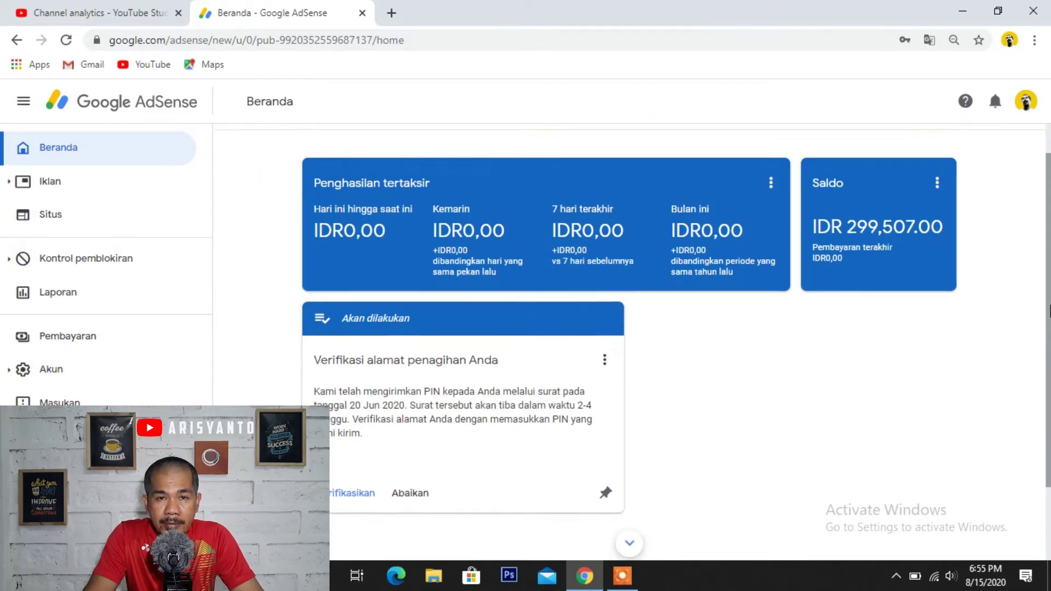
{"action": "scroll", "coordinate": [852, 253], "scroll_direction": "up", "scroll_amount": 3}
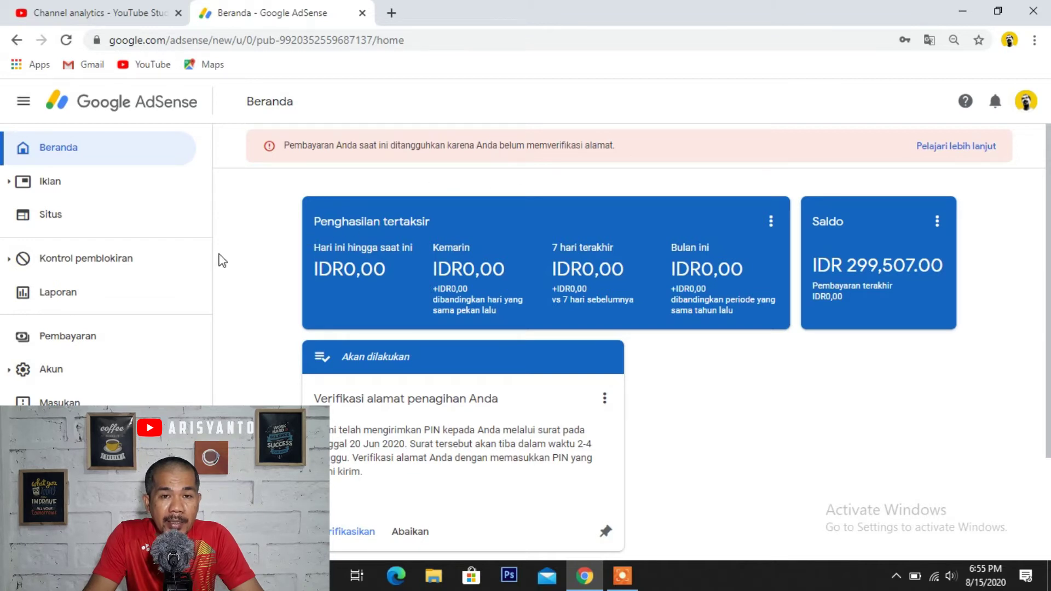
{"action": "left_click", "coordinate": [83, 348]}
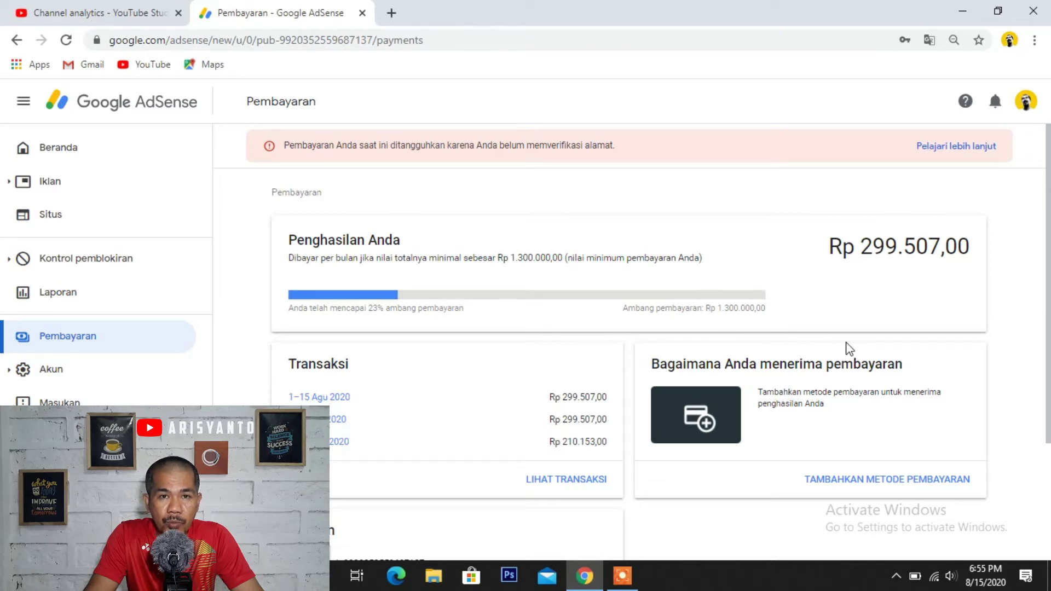
{"action": "scroll", "coordinate": [849, 348], "scroll_direction": "down", "scroll_amount": 1}
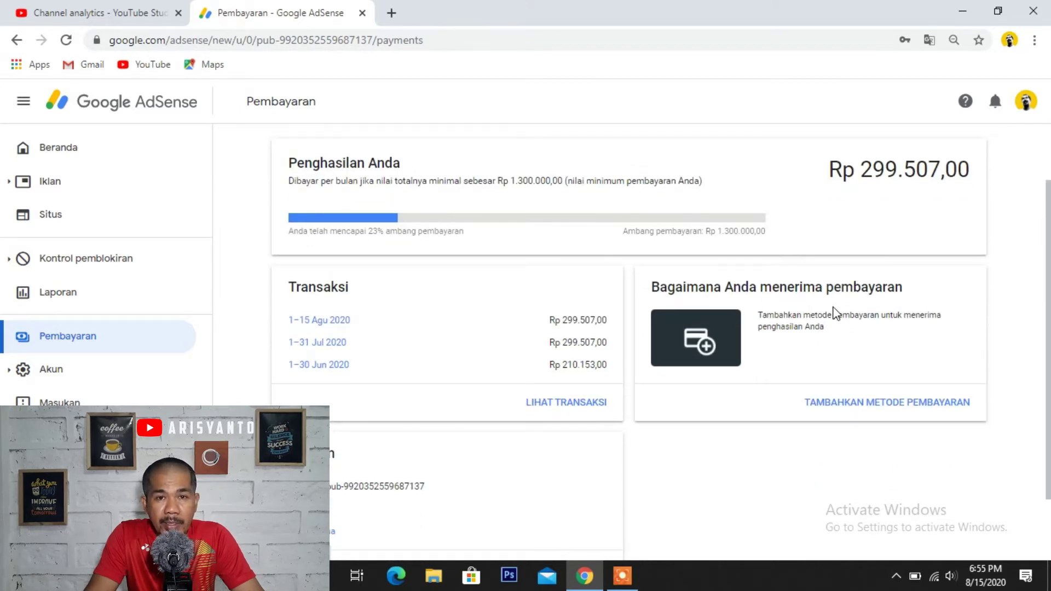
- Start adding a new payment method and enter the account holder's name
{"action": "left_click", "coordinate": [873, 405]}
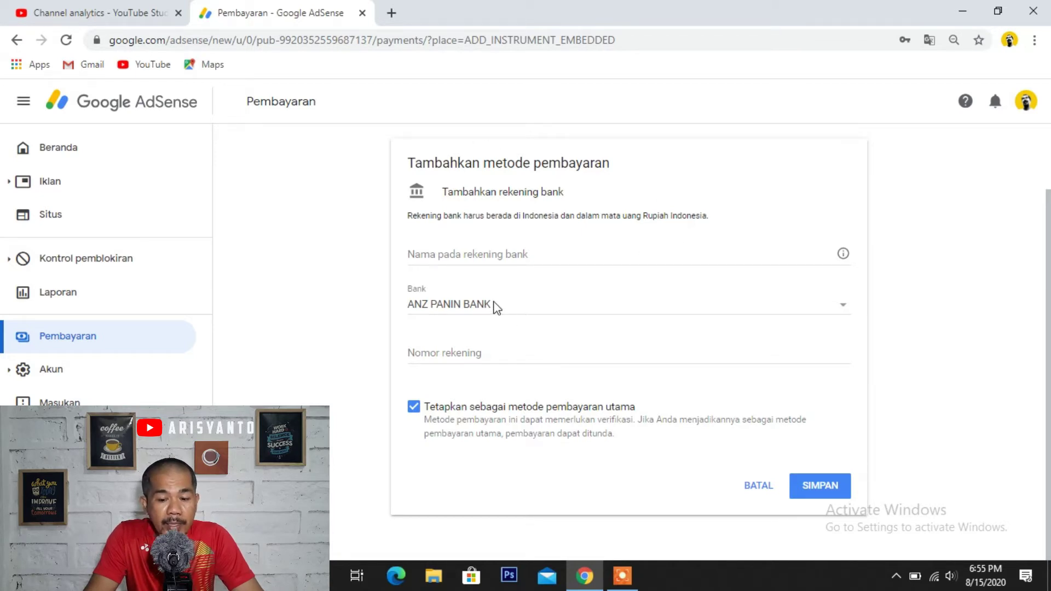
{"action": "left_click", "coordinate": [466, 253]}
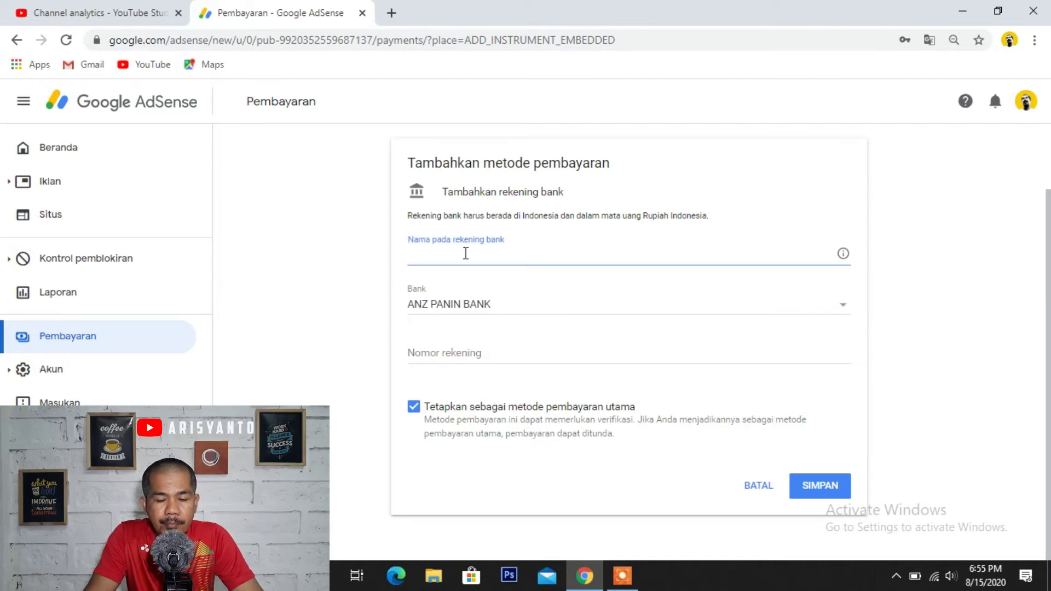
{"action": "type", "text": "Arisya"}
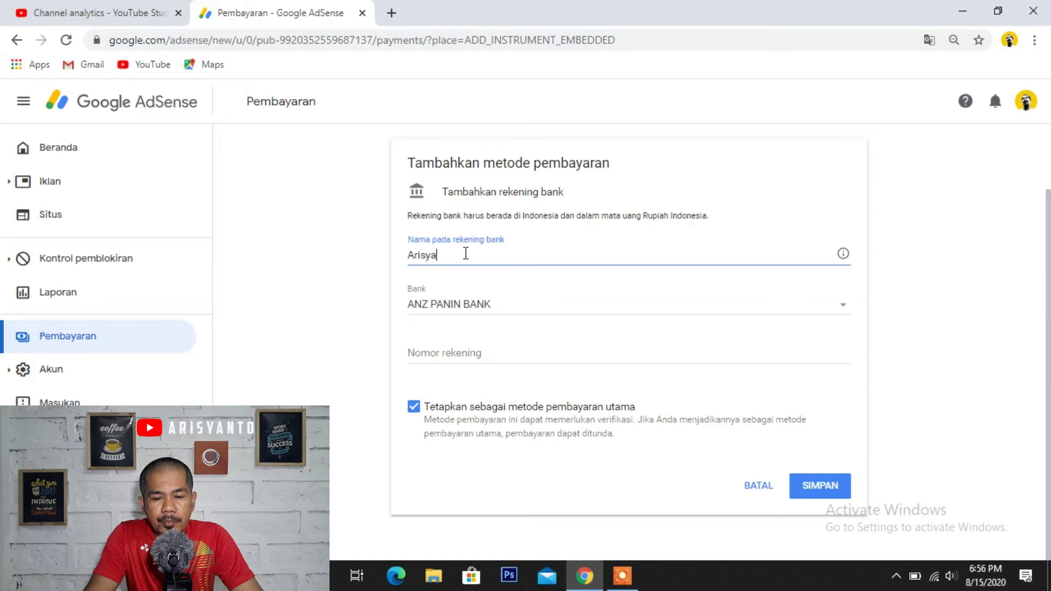
{"action": "type", "text": "nti"}
{"action": "key", "text": "BackSpace"}
{"action": "type", "text": "o"}
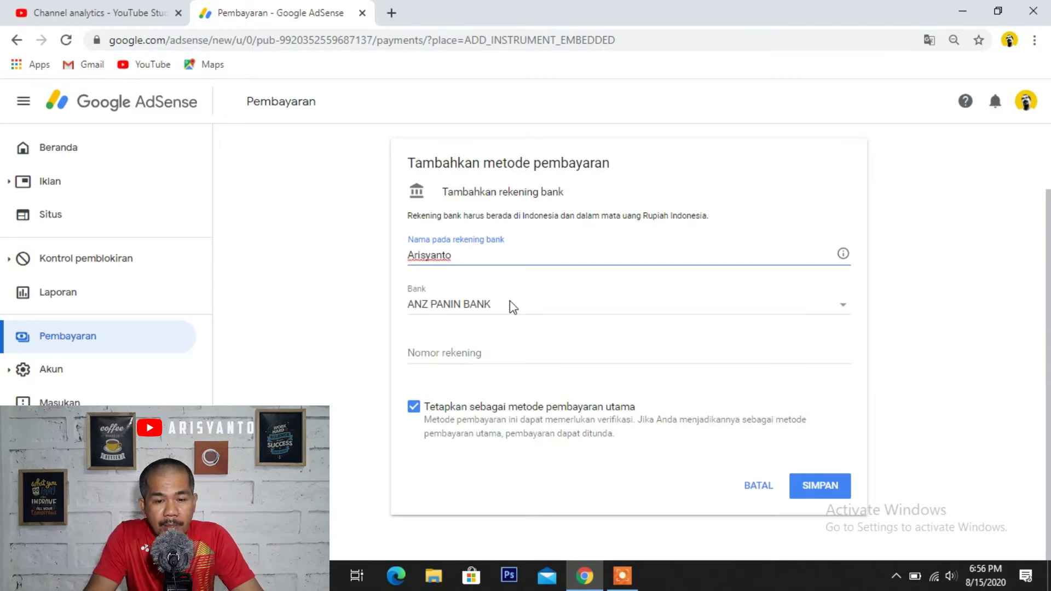
- Select BANK RAKYAT INDONESIA as the bank and enter the bank account number
{"action": "left_click", "coordinate": [843, 311]}
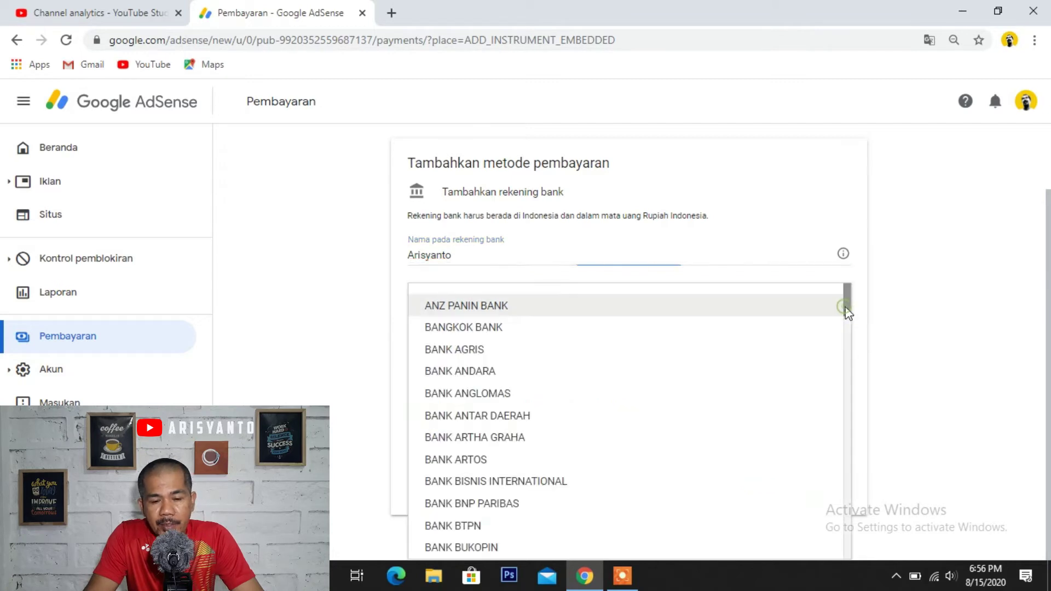
{"action": "scroll", "coordinate": [635, 353], "scroll_direction": "down", "scroll_amount": 15}
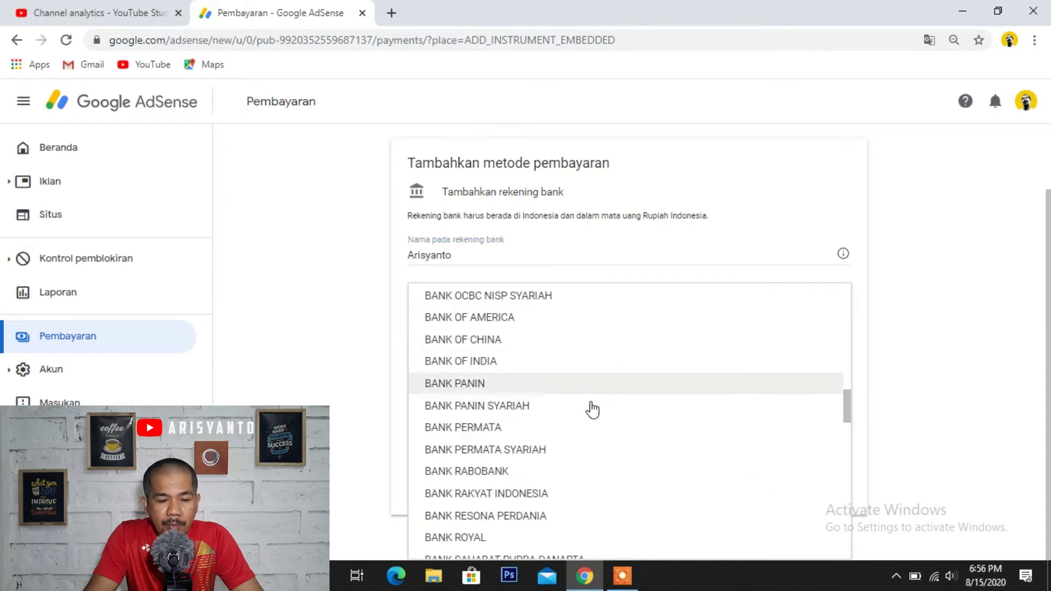
{"action": "left_click", "coordinate": [499, 494]}
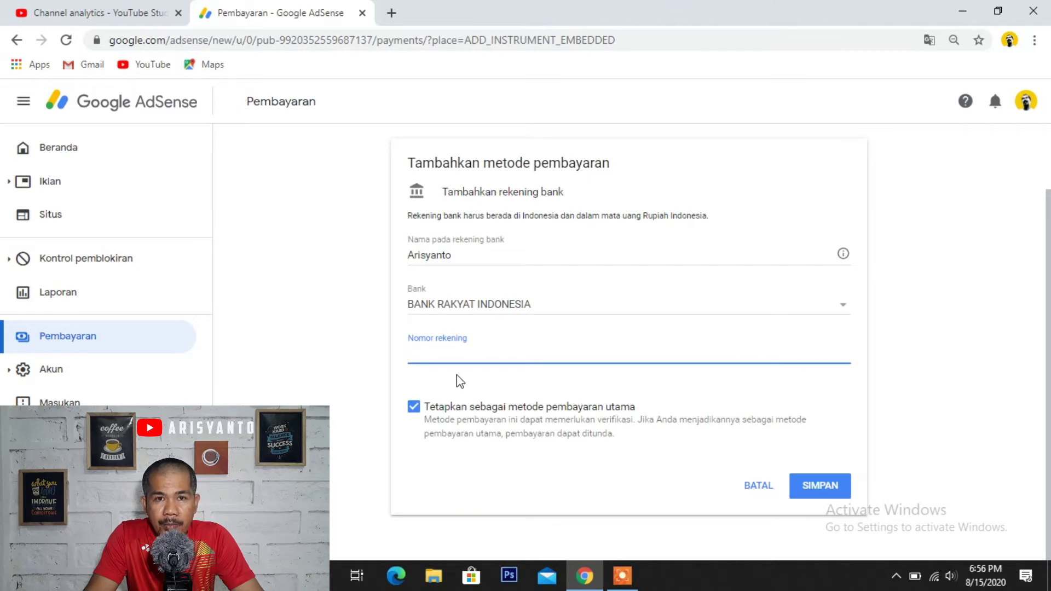
{"action": "key", "text": "ctrl+v"}
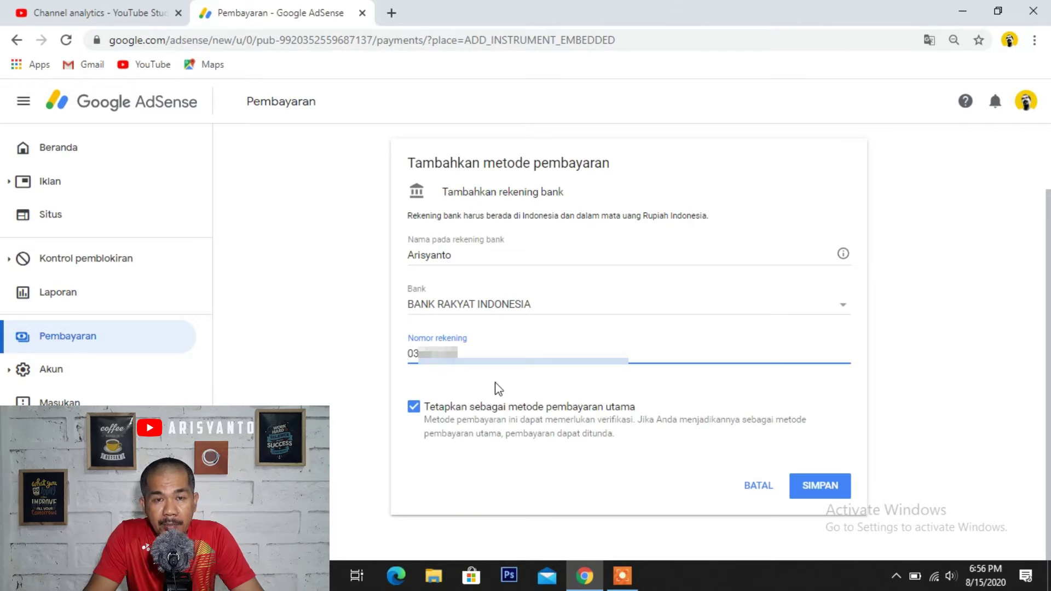
{"action": "type", "text": "0000"}
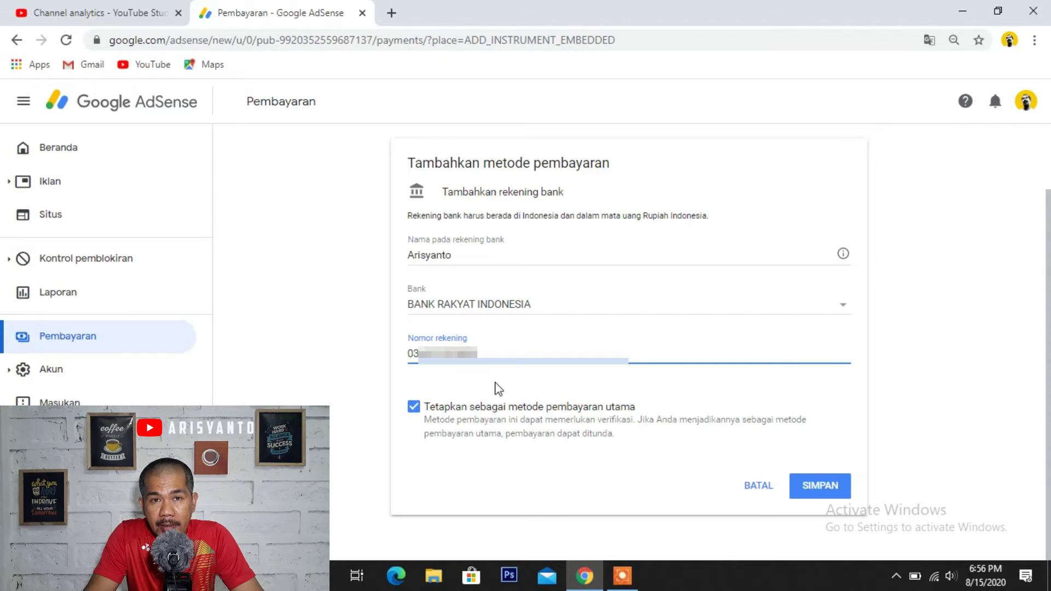
{"action": "type", "text": "00"}
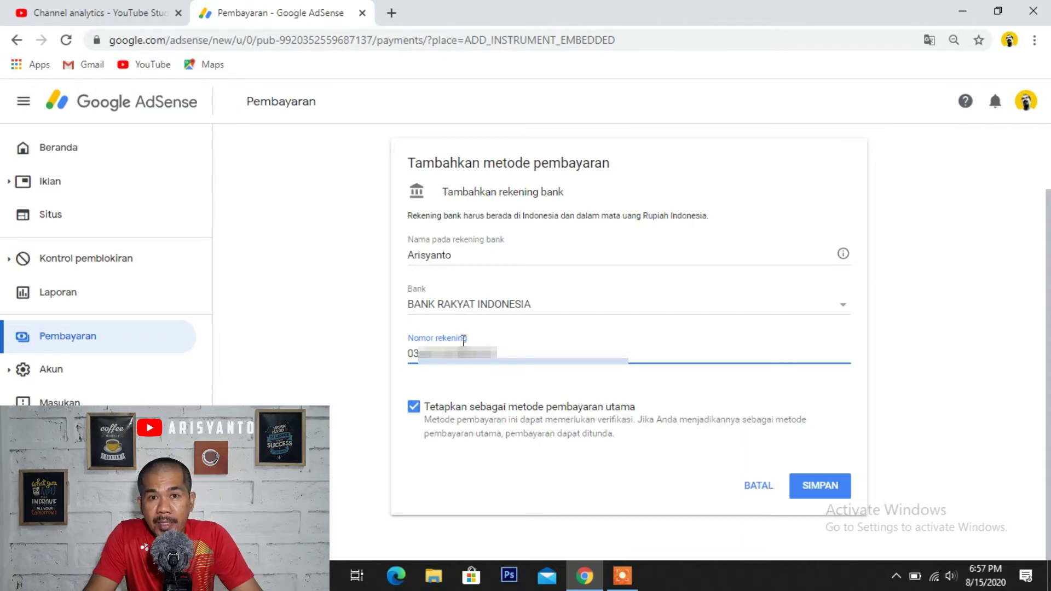
- Save the BRI bank account with SIMPAN and confirm the test-deposit notice with OKE
{"action": "left_click", "coordinate": [818, 496]}
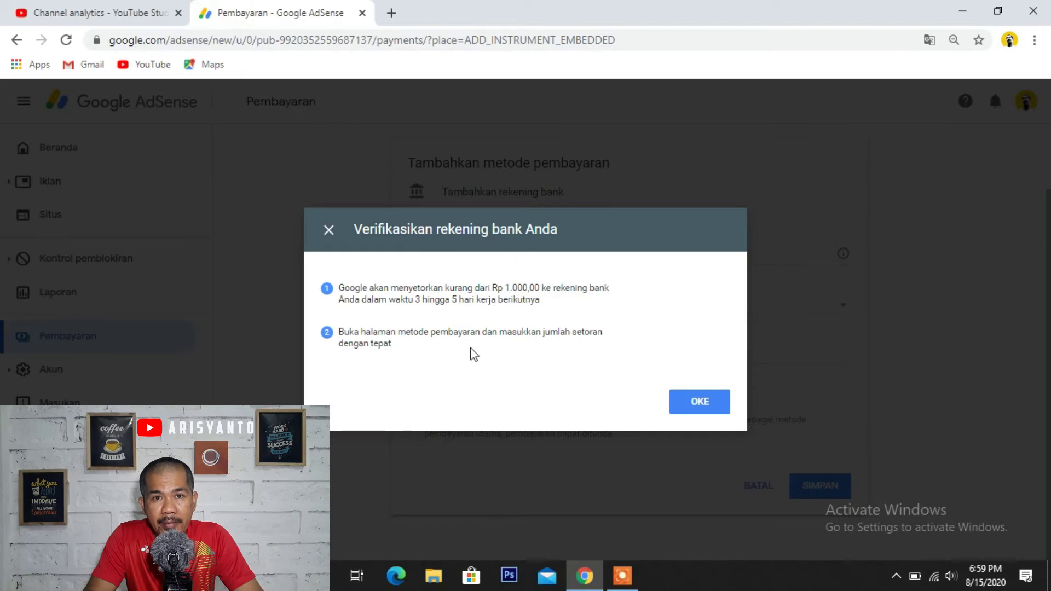
{"action": "left_click", "coordinate": [708, 410]}
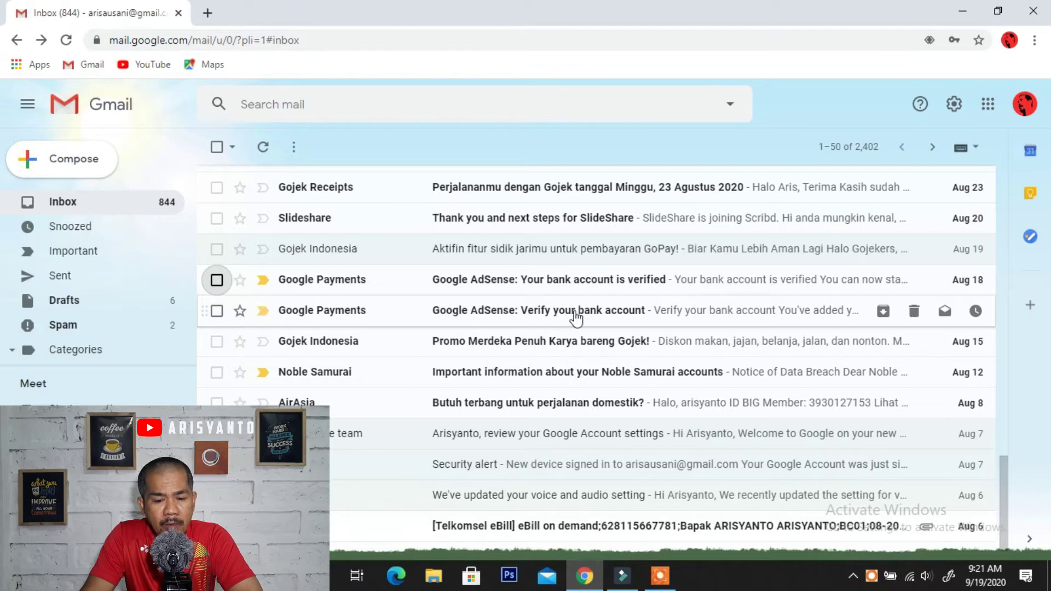
- Open the 'Google AdSense: Verify your bank account' email and read the test deposit instructions
{"action": "left_click", "coordinate": [553, 309]}
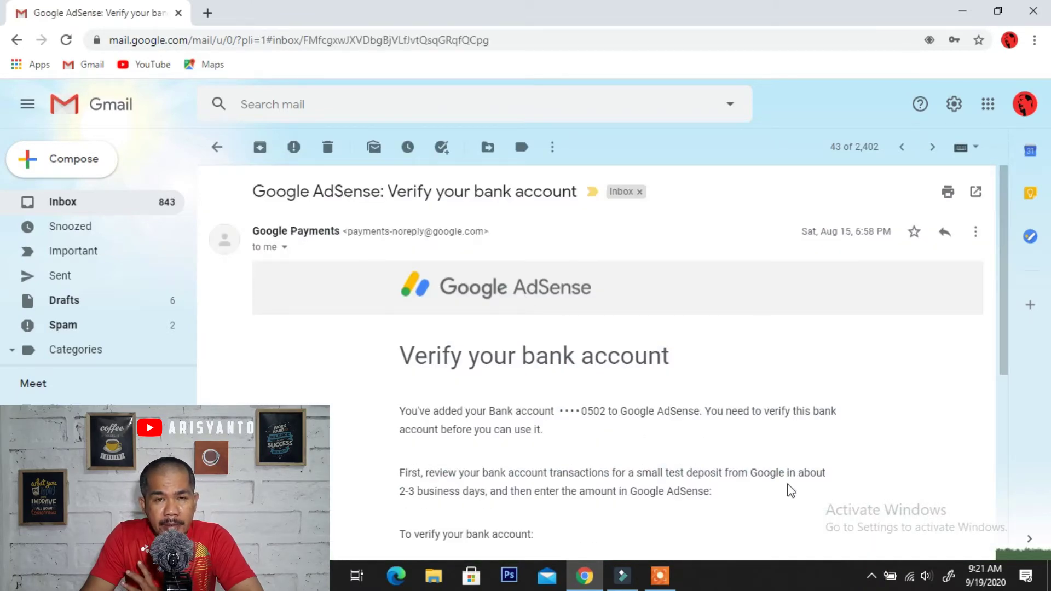
{"action": "scroll", "coordinate": [789, 486], "scroll_direction": "down", "scroll_amount": 1}
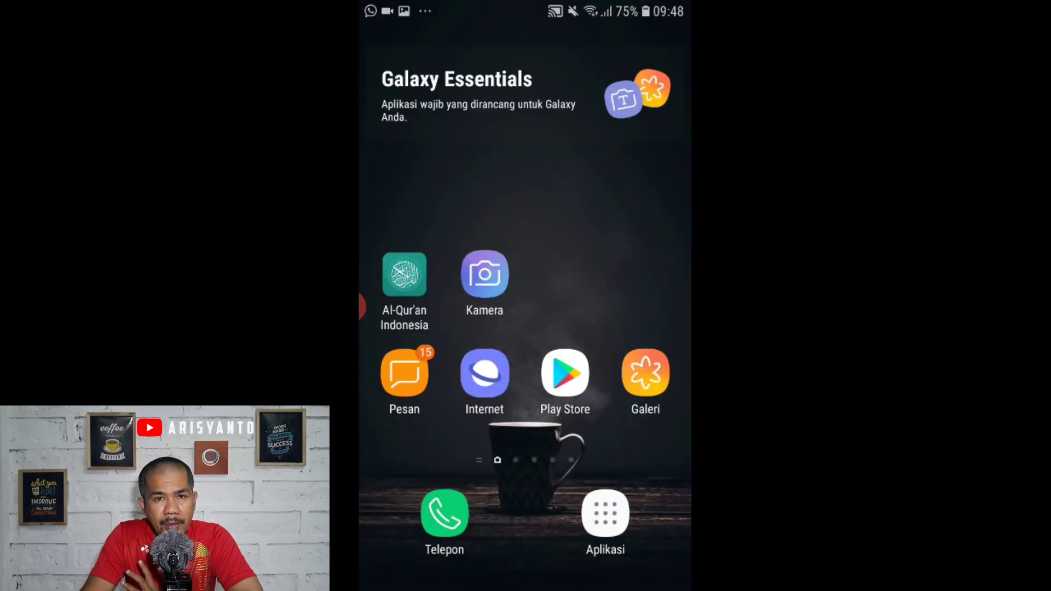
- Launch the BRImo app and open the BritAma account's transaction history
{"action": "left_click", "coordinate": [606, 513]}
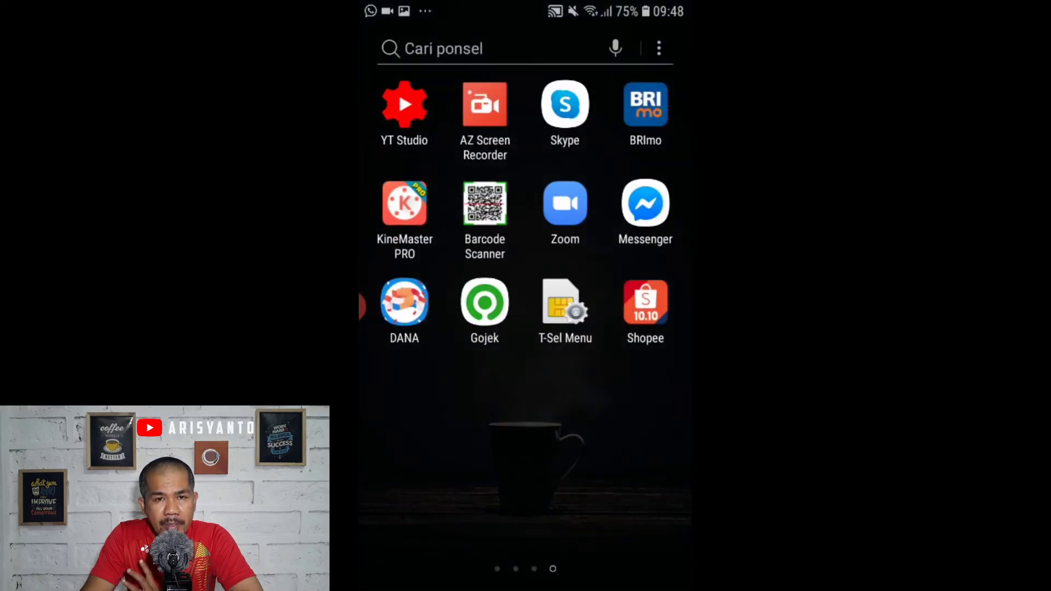
{"action": "left_click", "coordinate": [643, 103]}
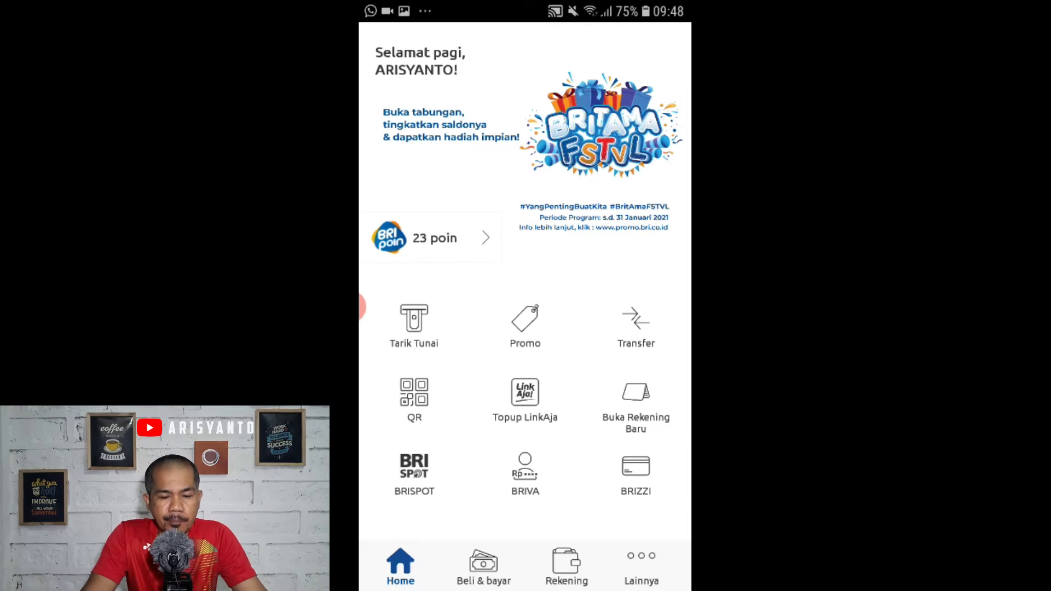
{"action": "left_click", "coordinate": [567, 564]}
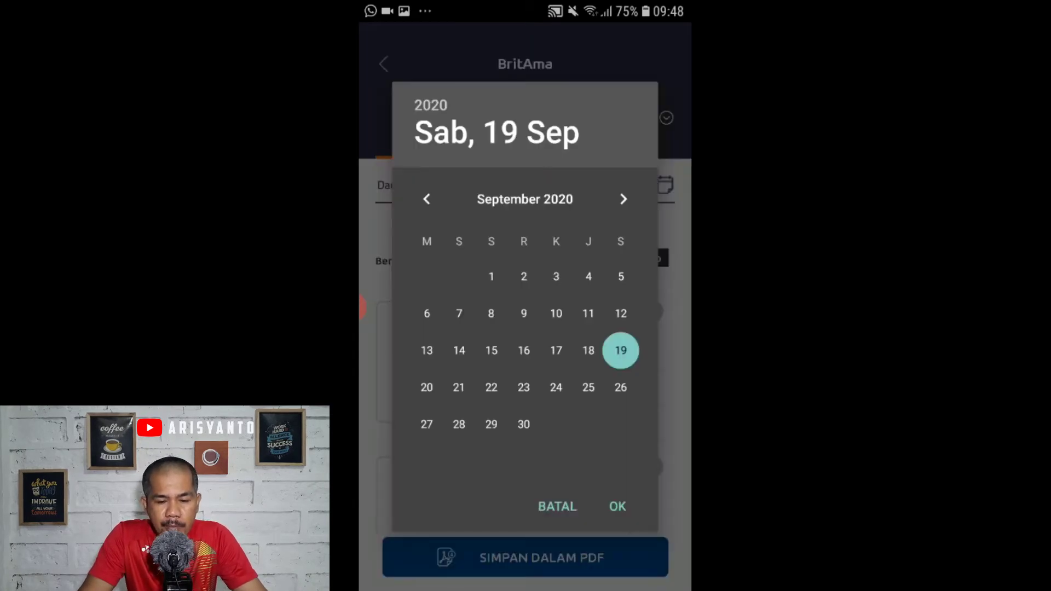
- Set the transaction history period from 15 August to 21 August 2020
{"action": "left_click", "coordinate": [427, 199]}
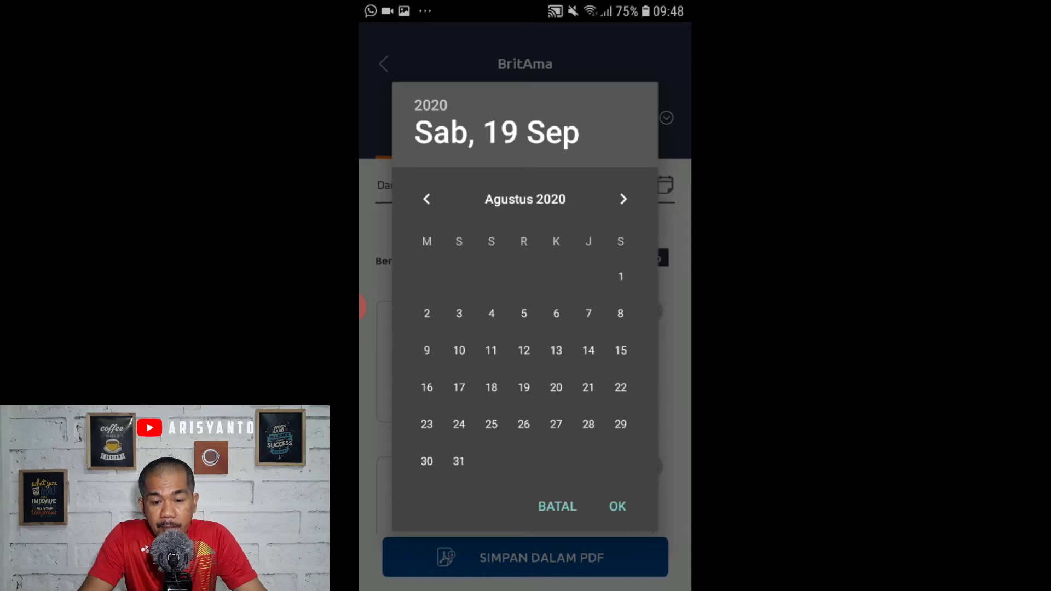
{"action": "left_click", "coordinate": [621, 351]}
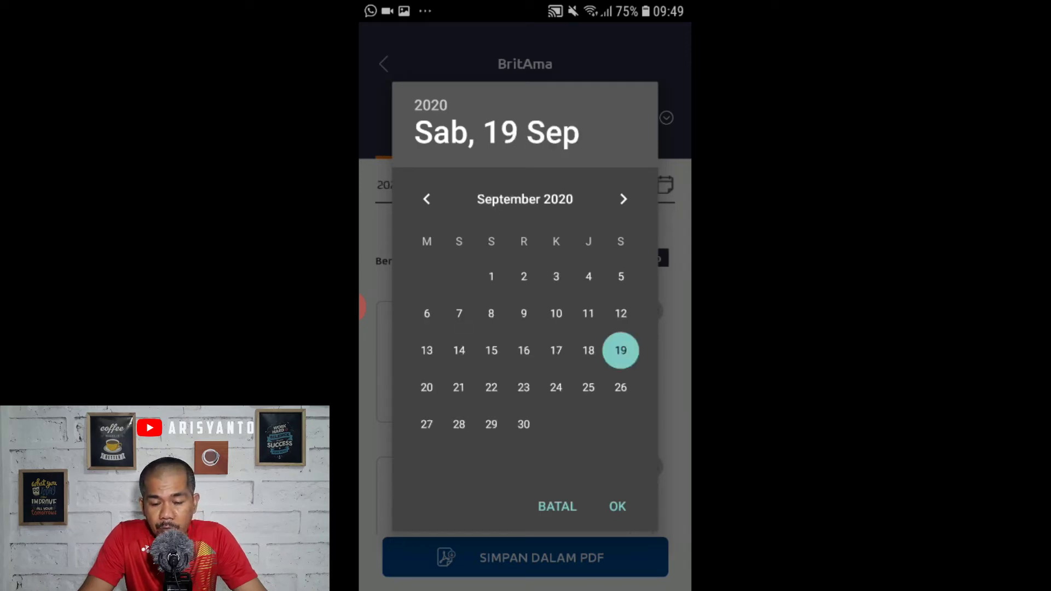
{"action": "left_click", "coordinate": [427, 199]}
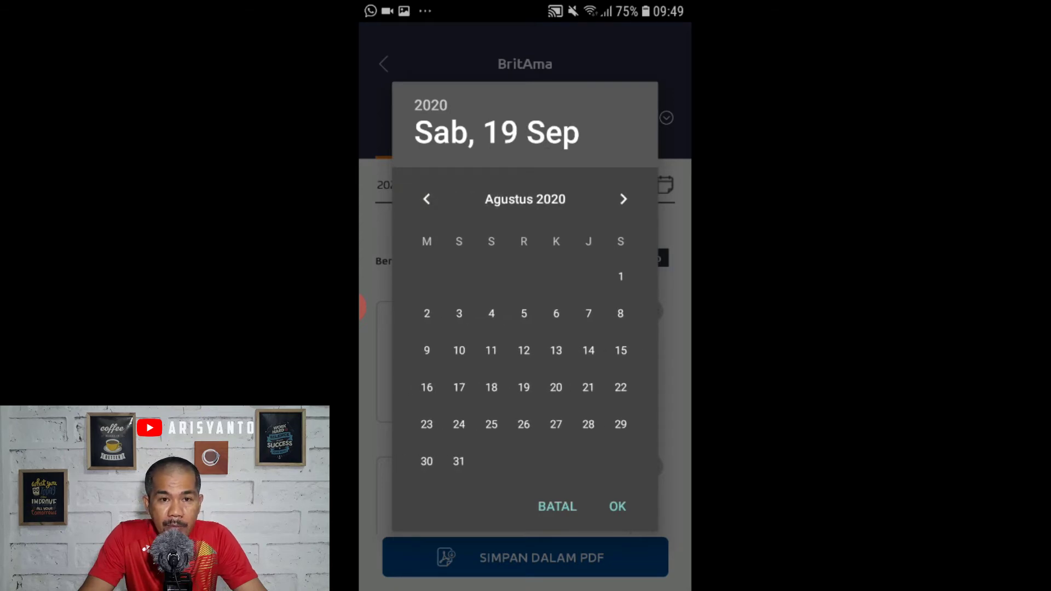
{"action": "left_click", "coordinate": [588, 387]}
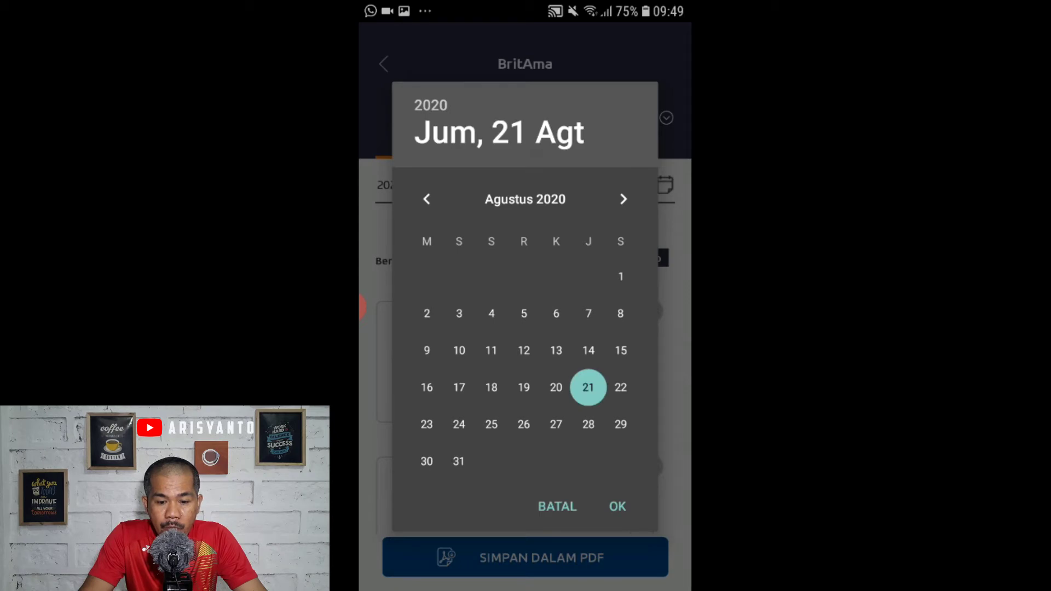
{"action": "left_click", "coordinate": [617, 507]}
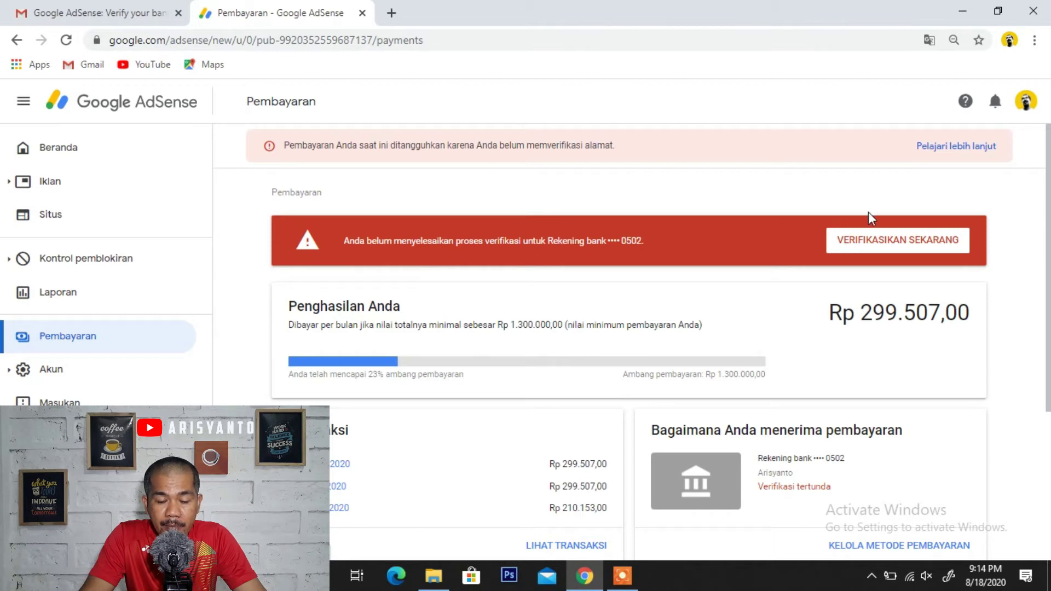
- Start verifying the pending bank account and select Rp 615,00 as the deposit amount
{"action": "left_click", "coordinate": [878, 244]}
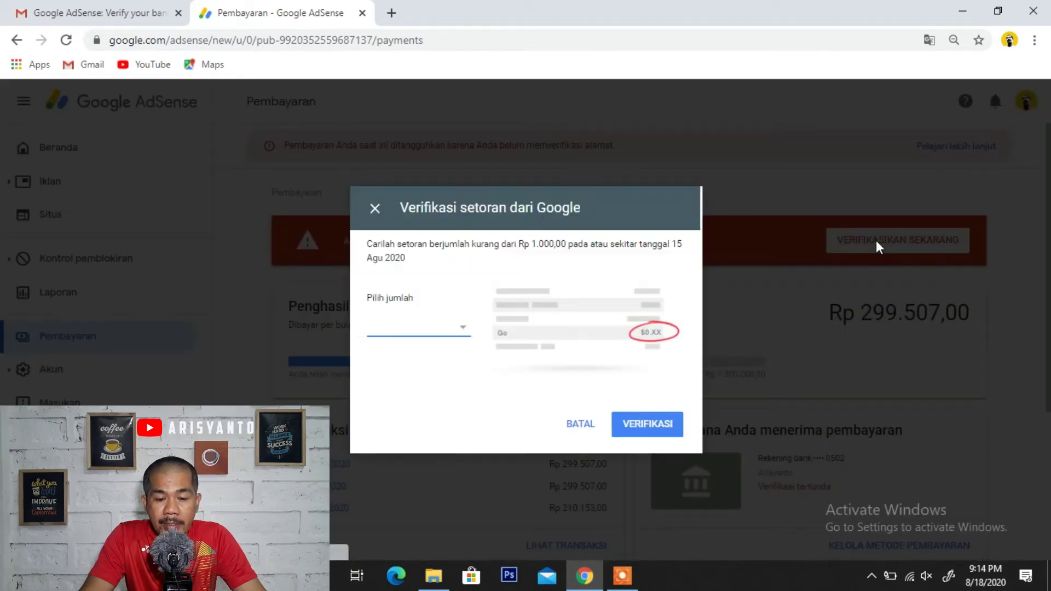
{"action": "left_click", "coordinate": [463, 329]}
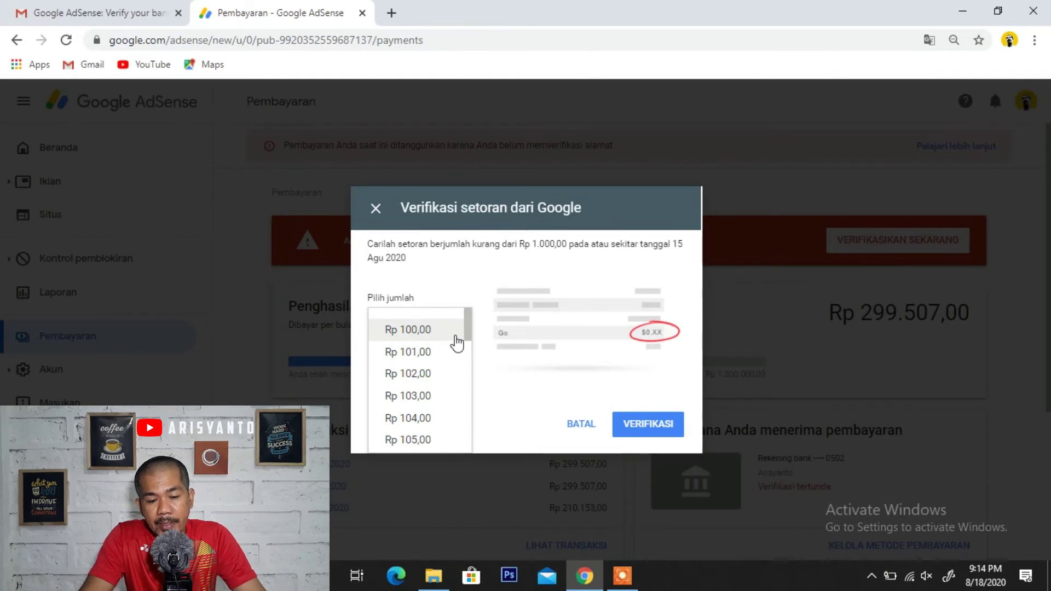
{"action": "scroll", "coordinate": [454, 341], "scroll_direction": "down", "scroll_amount": 10}
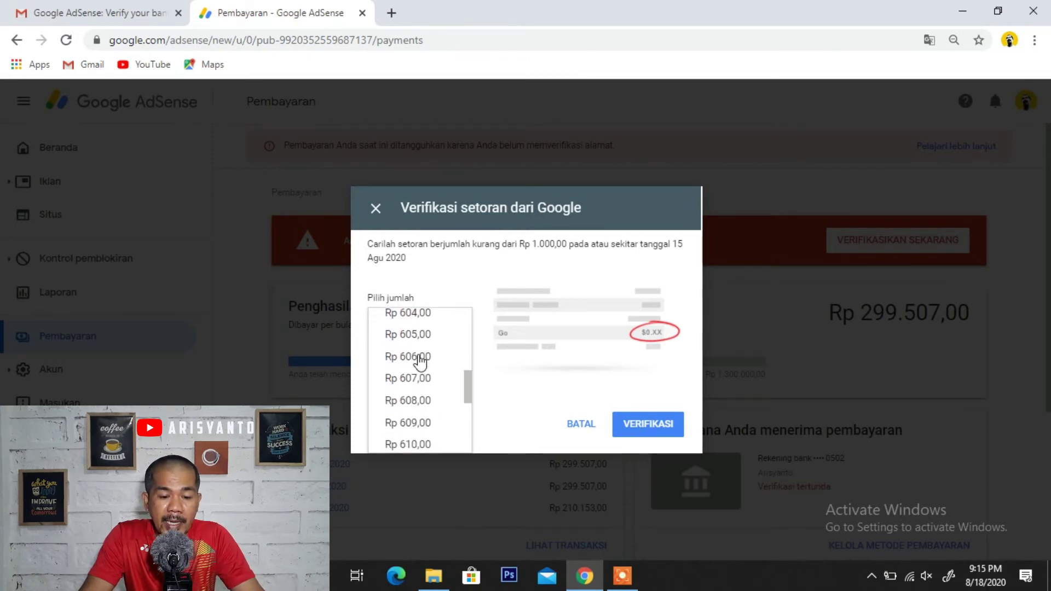
{"action": "scroll", "coordinate": [420, 363], "scroll_direction": "down", "scroll_amount": 2}
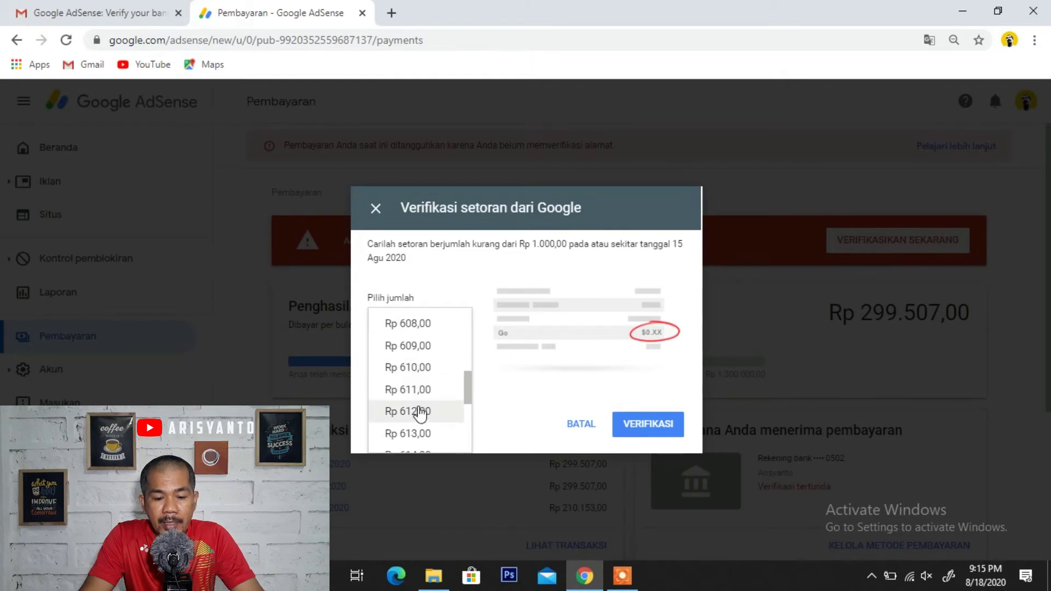
{"action": "scroll", "coordinate": [420, 414], "scroll_direction": "down", "scroll_amount": 1}
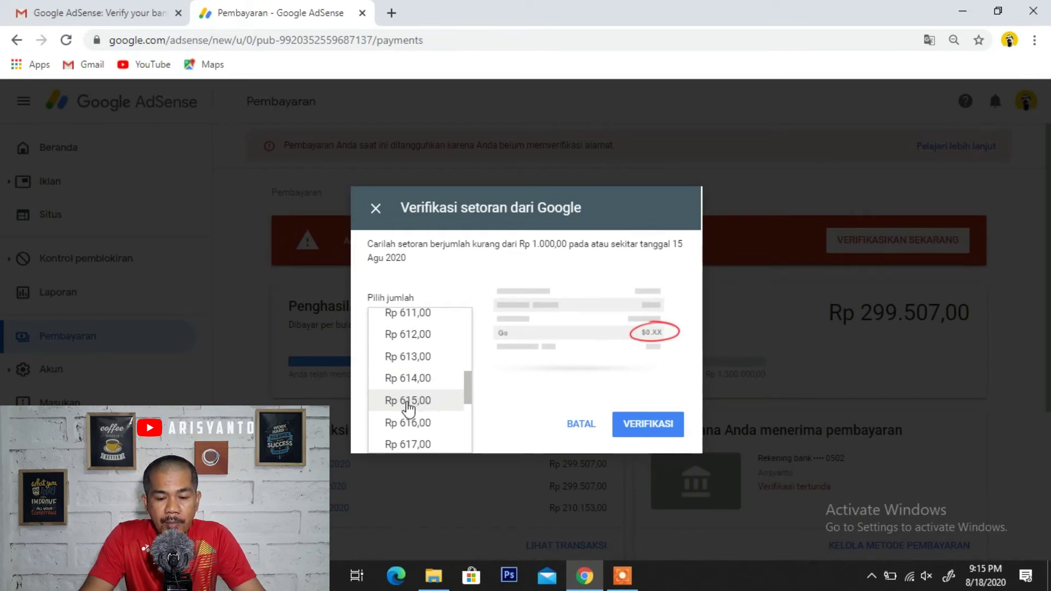
{"action": "left_click", "coordinate": [408, 402]}
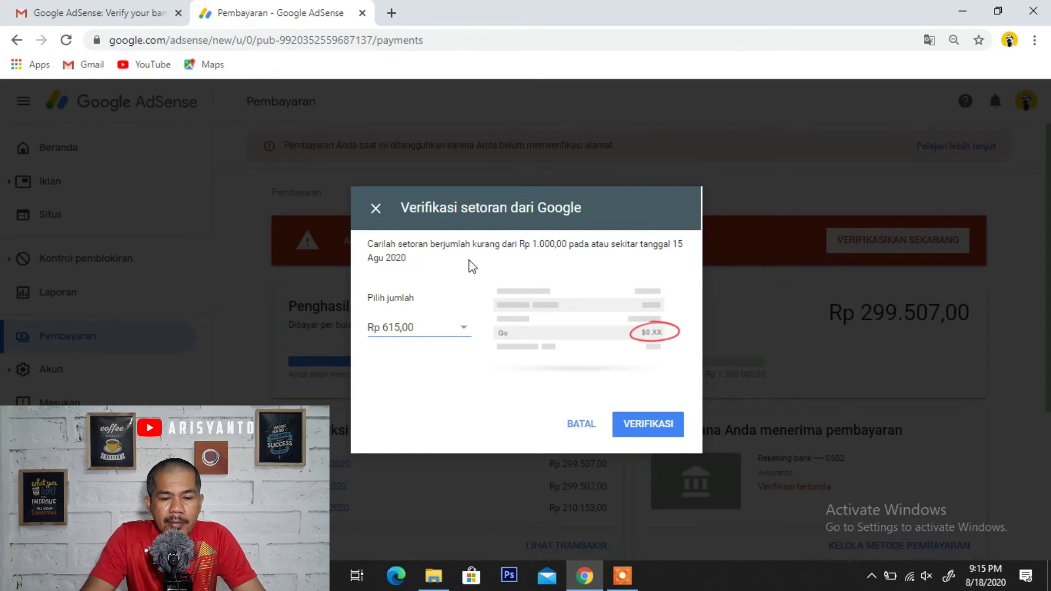
- Submit the Rp 615,00 amount with VERIFIKASI and dismiss the 'Rekening bank Anda sudah diverifikasi' dialog
{"action": "left_click", "coordinate": [649, 432]}
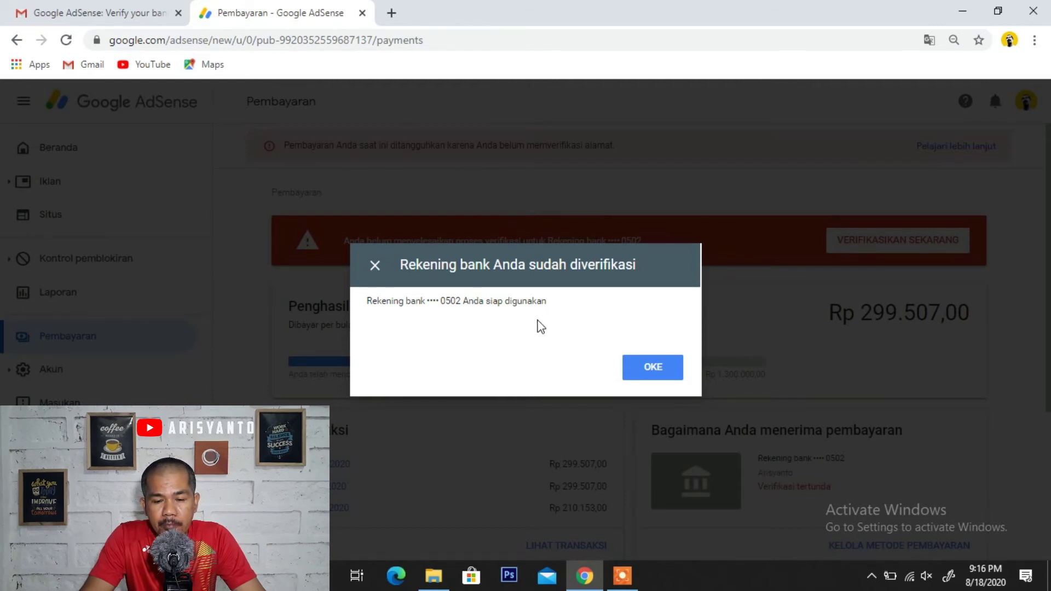
{"action": "left_click", "coordinate": [654, 373]}
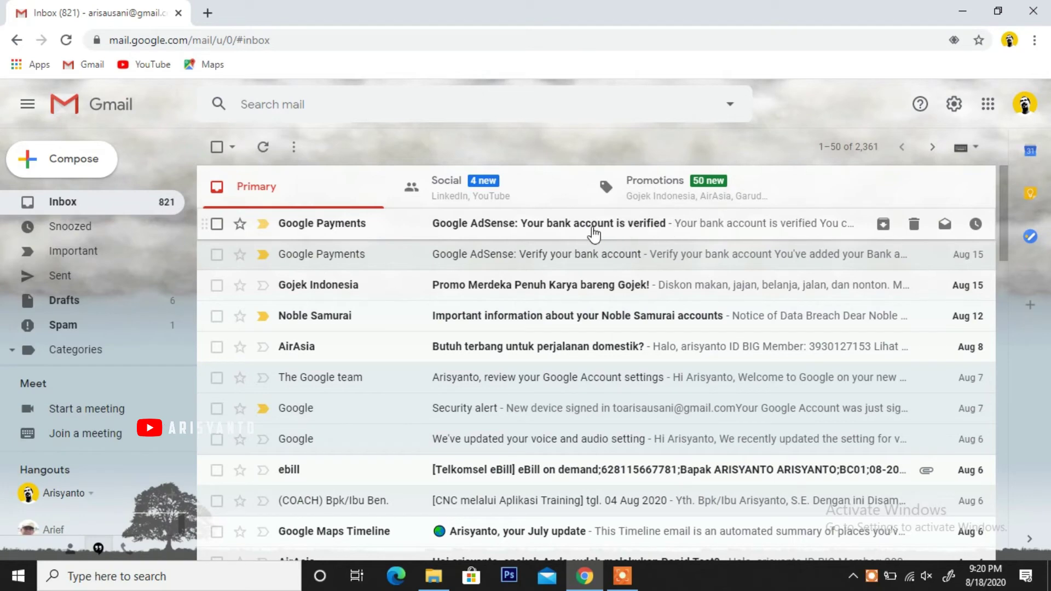
- Open the 'Google AdSense: Your bank account is verified' email in Gmail
{"action": "left_click", "coordinate": [509, 224]}
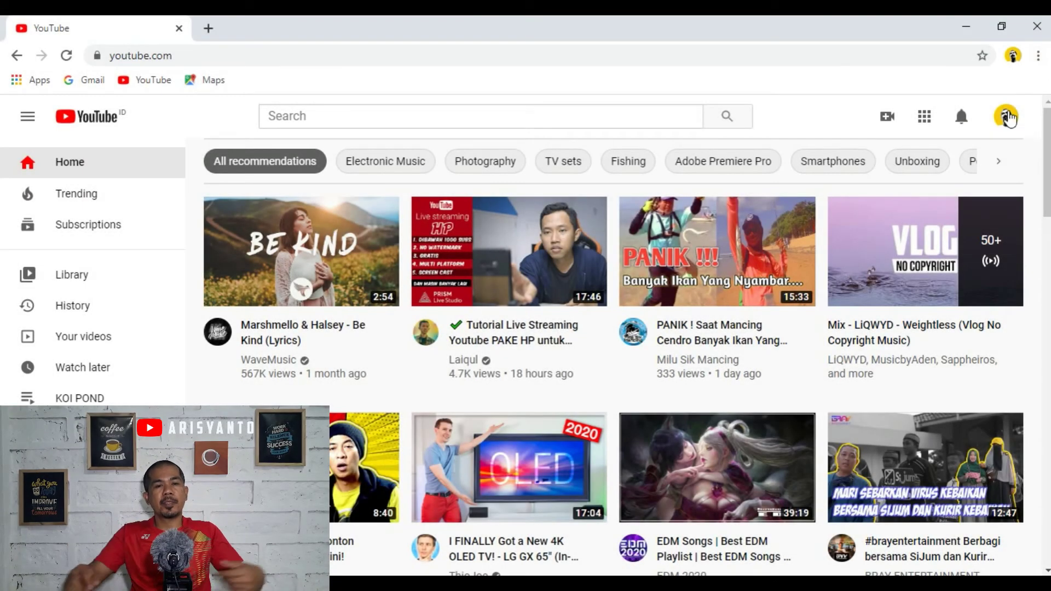
- Go to the YouTube Studio dashboard, then load AdSense home by entering 'adsense' in a new tab
{"action": "left_click", "coordinate": [1007, 117]}
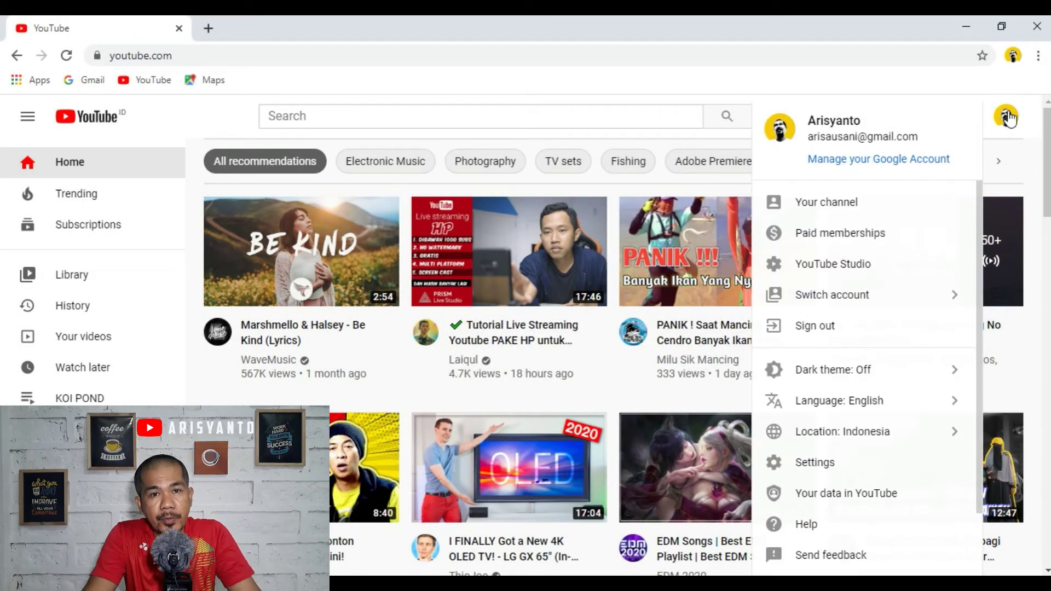
{"action": "left_click", "coordinate": [826, 264]}
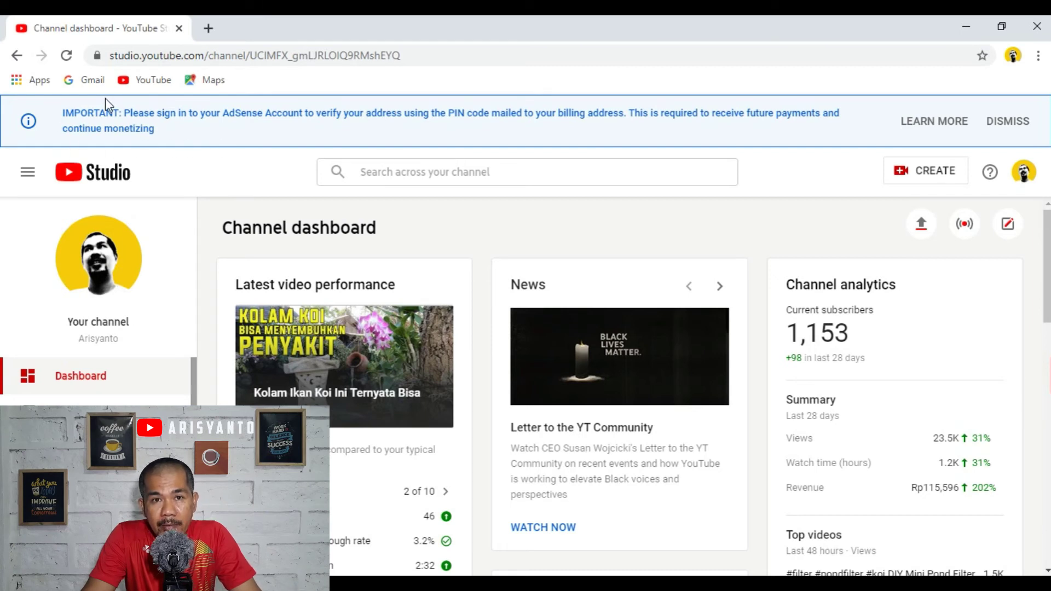
{"action": "left_click", "coordinate": [209, 28]}
{"action": "type", "text": "adsense"}
{"action": "key", "text": "Return"}
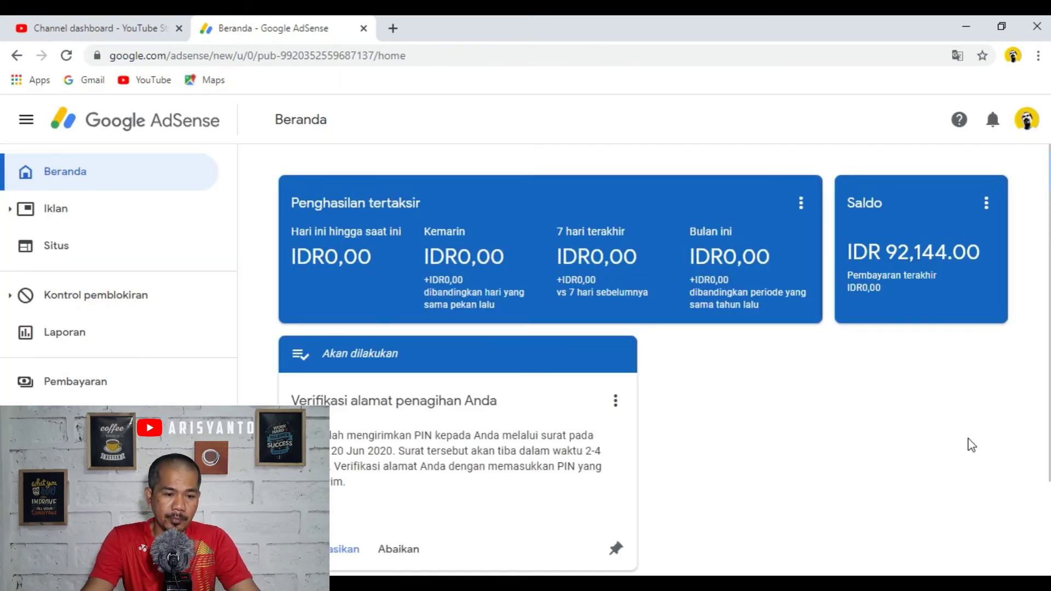
- Scroll the AdSense Beranda page down to the 'Verifikasi alamat penagihan Anda' card with the PIN mailed 1 Sep 2020
{"action": "scroll", "coordinate": [967, 444], "scroll_direction": "down", "scroll_amount": 1}
{"action": "scroll", "coordinate": [962, 444], "scroll_direction": "down", "scroll_amount": 1}
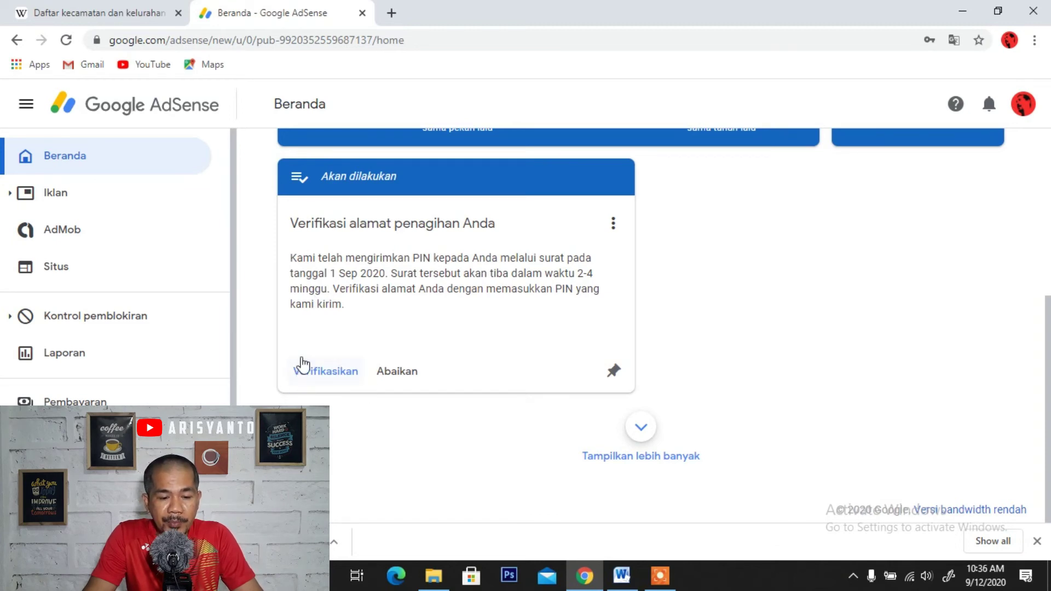
- Use Verifikasikan to show the empty 6-digit Masukkan PIN form, with 3 attempts remaining
{"action": "left_click", "coordinate": [326, 373]}
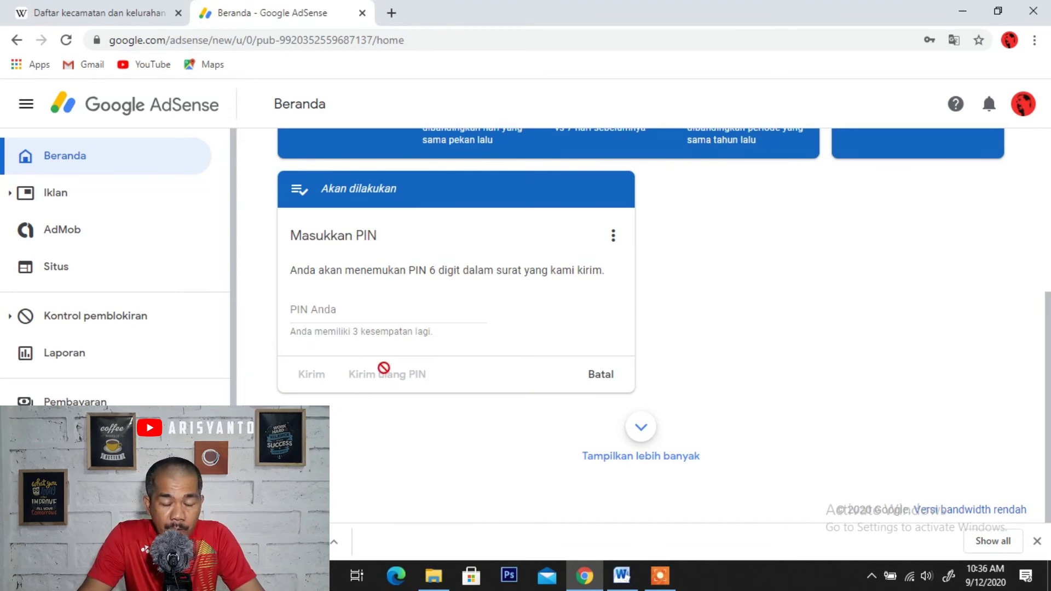
{"action": "mouse_move", "coordinate": [405, 371]}
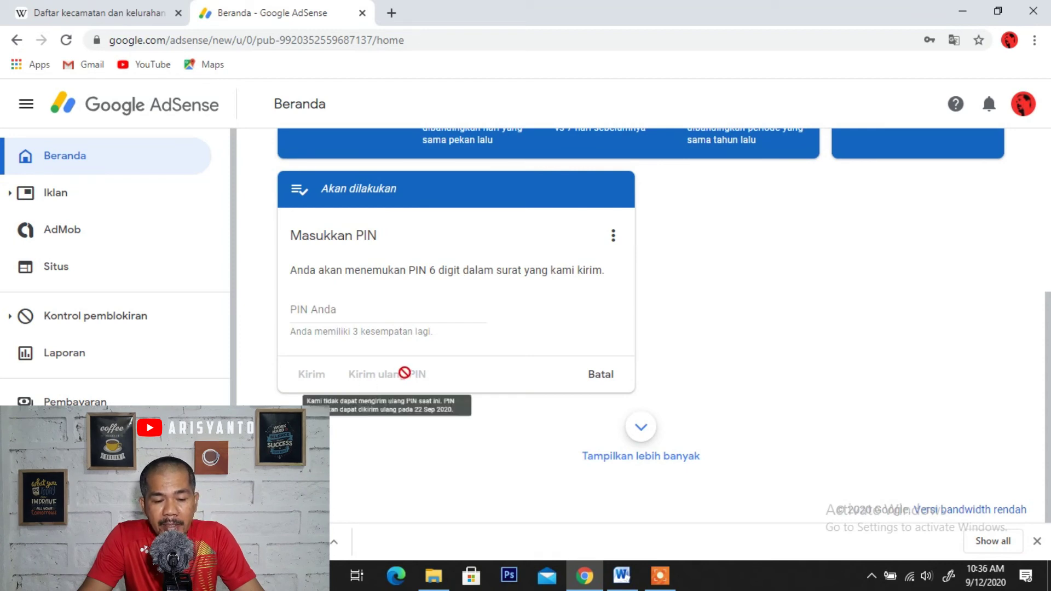